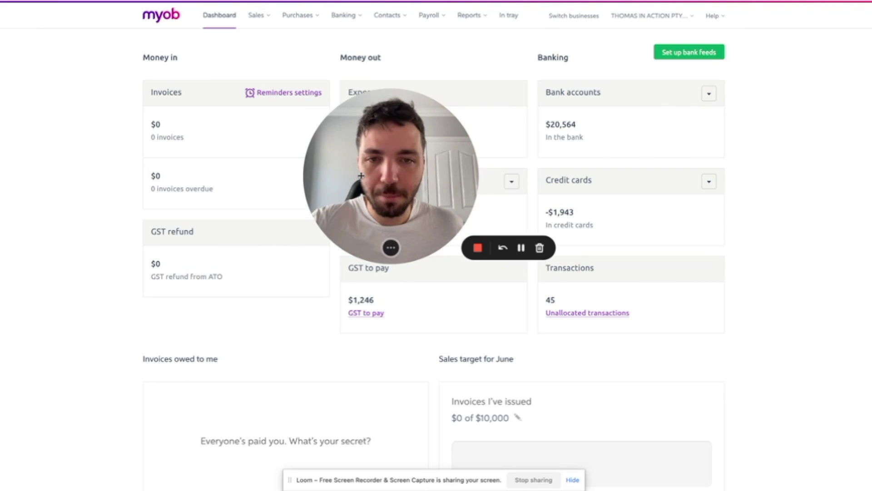
Review Past pay runs, noting the latest period 12/05/2022–18/05/2022, and return to the Payroll menu.
left_click_drag(362, 176, 599, 209)
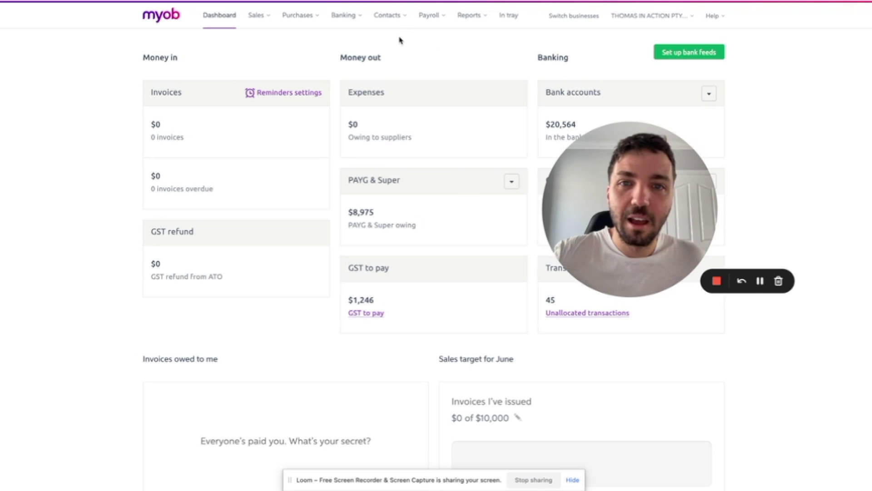
left_click(431, 16)
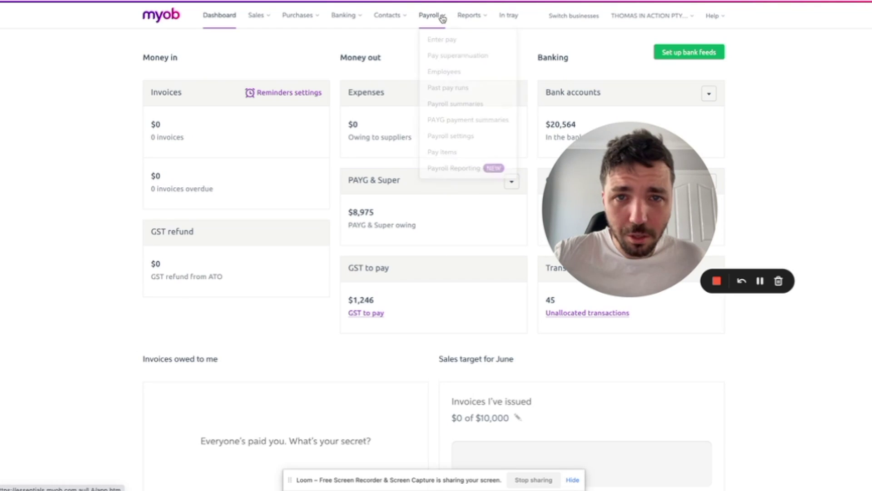
left_click(448, 88)
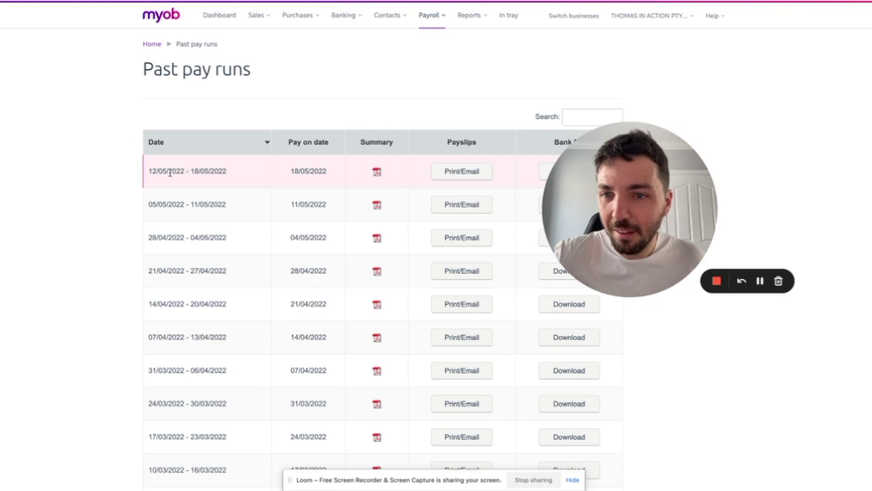
left_click_drag(154, 171, 216, 173)
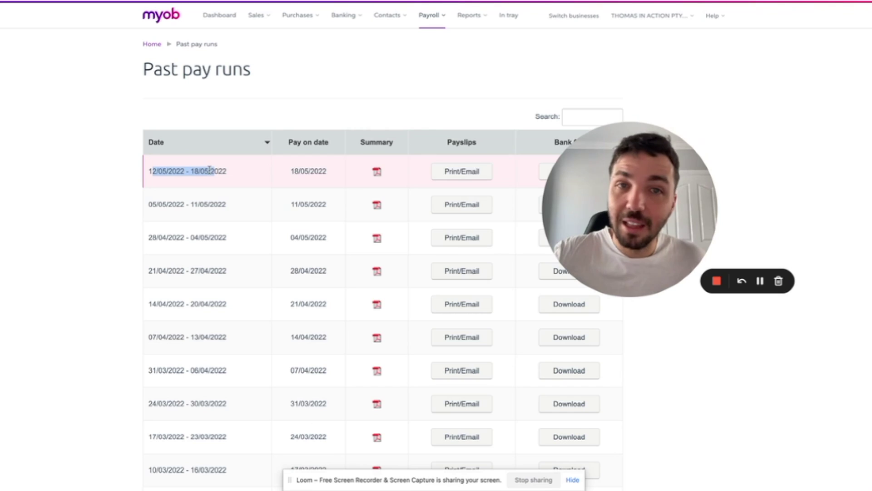
left_click(432, 15)
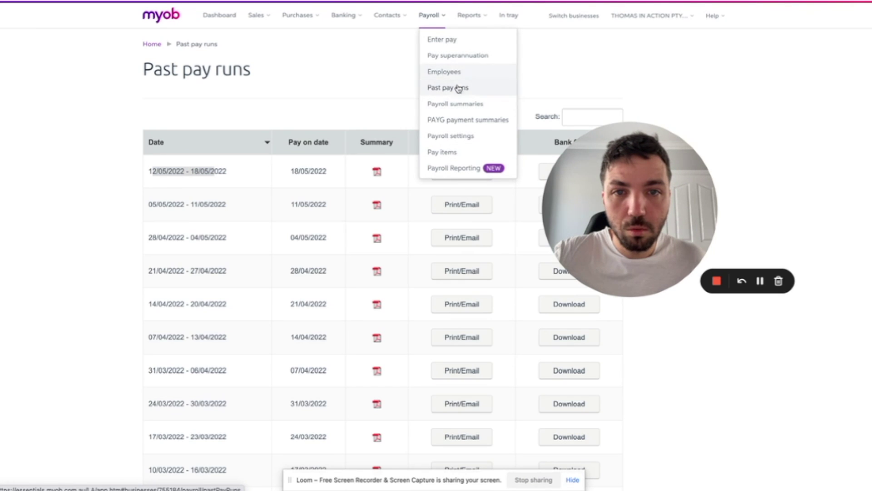
On the Enter pay page, set the pay period start to 19/05/2022.
left_click(442, 39)
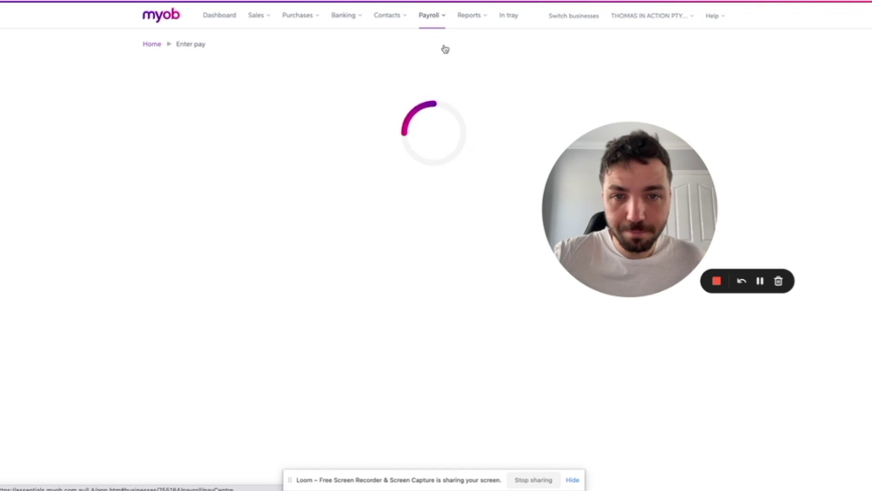
left_click_drag(630, 210, 661, 96)
left_click(245, 217)
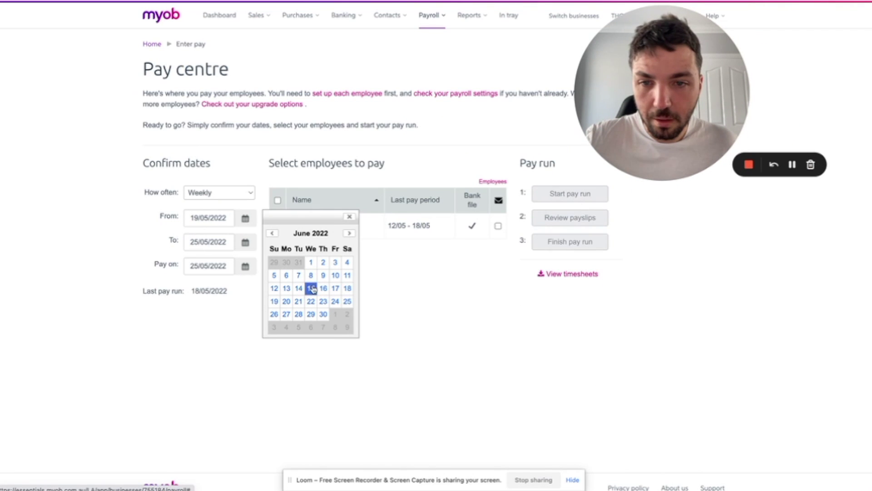
left_click(272, 234)
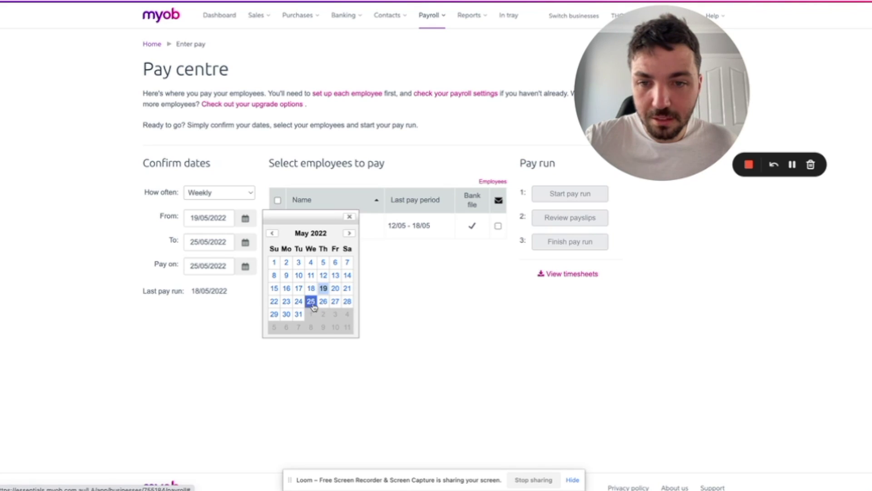
left_click(323, 288)
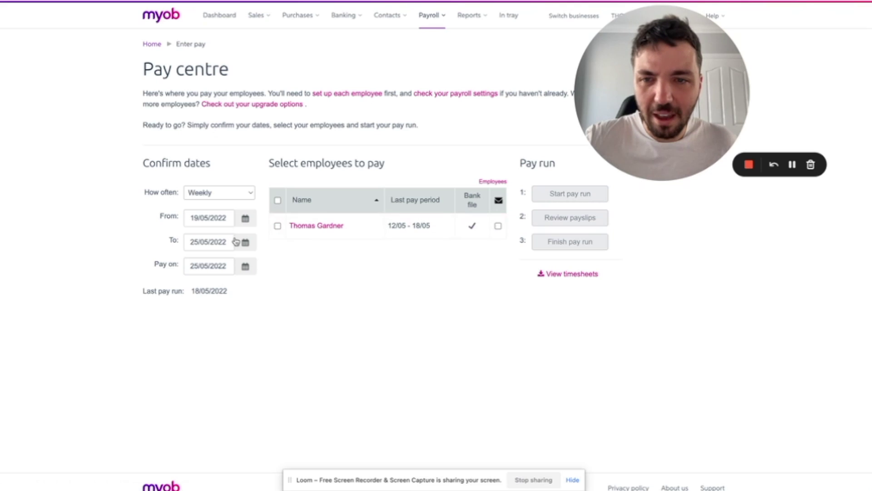
Set the period end and pay-on date to 25/05/2022 and include the employee in the run.
left_click(245, 242)
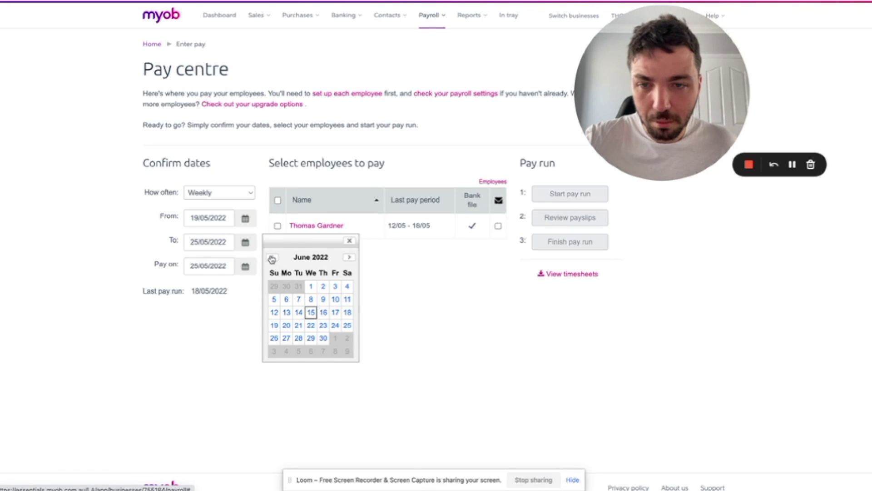
left_click(273, 257)
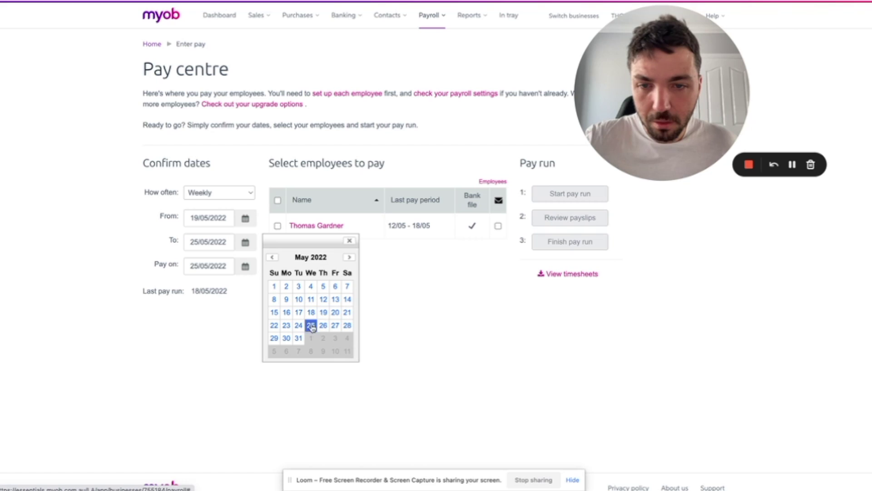
left_click(310, 326)
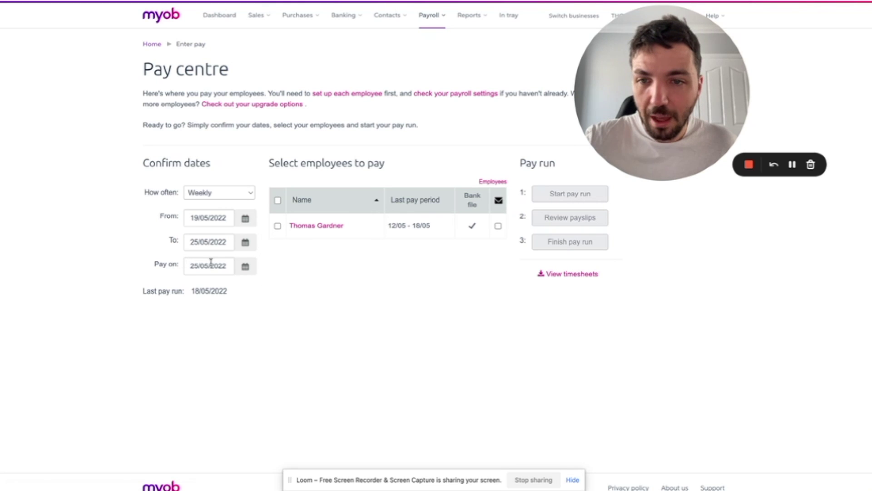
left_click(246, 266)
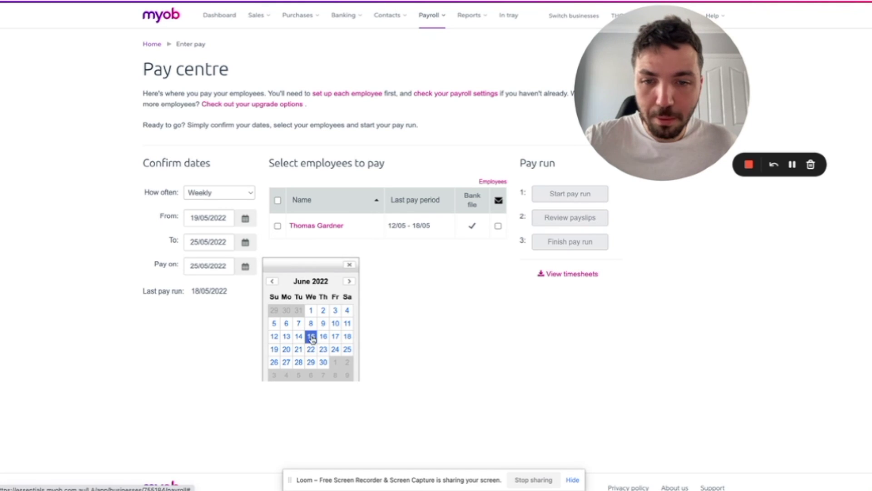
left_click(272, 281)
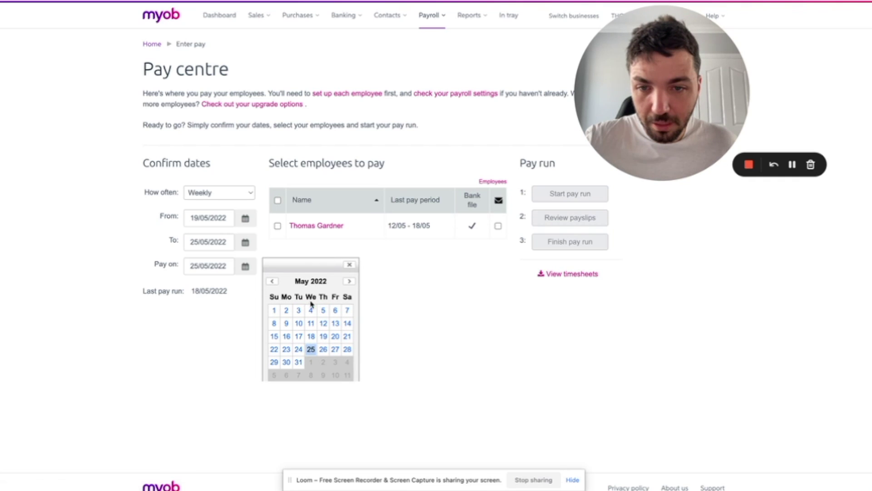
left_click(311, 350)
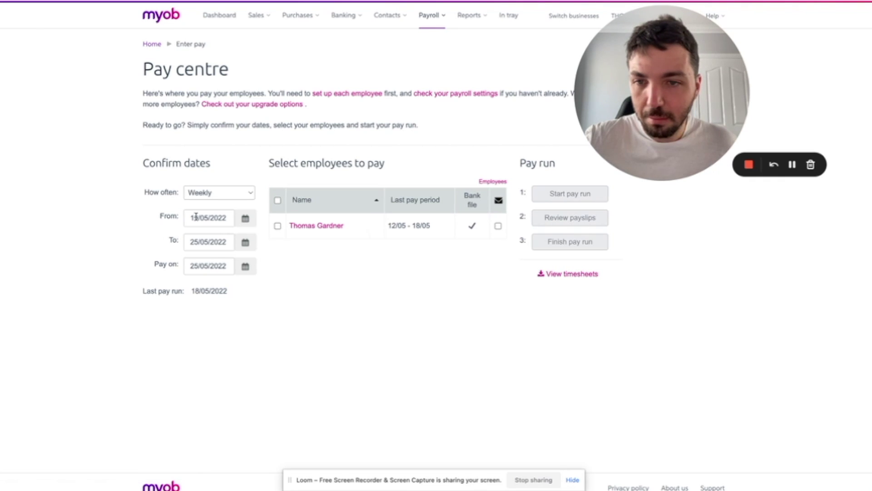
scroll(318, 269, "down", 1)
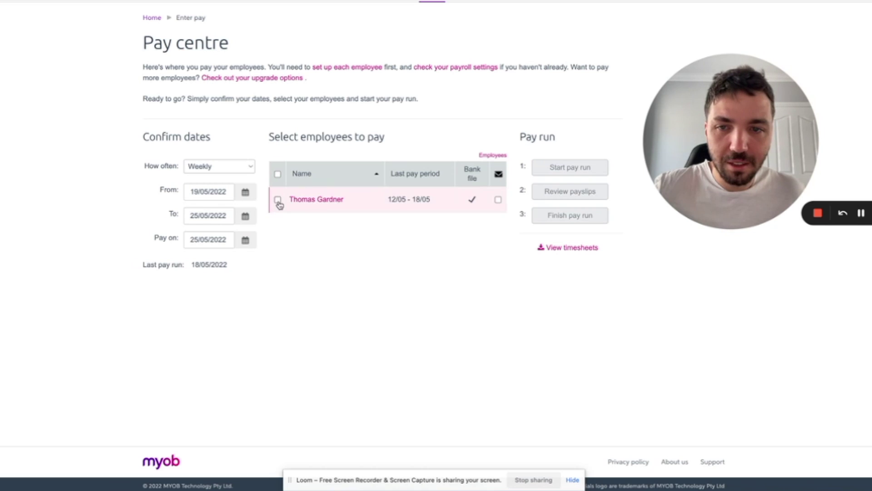
left_click(277, 200)
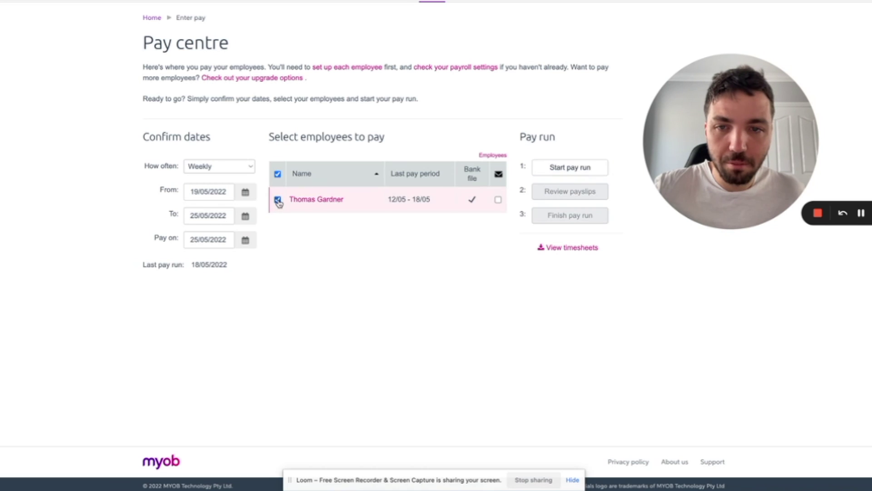
left_click(580, 169)
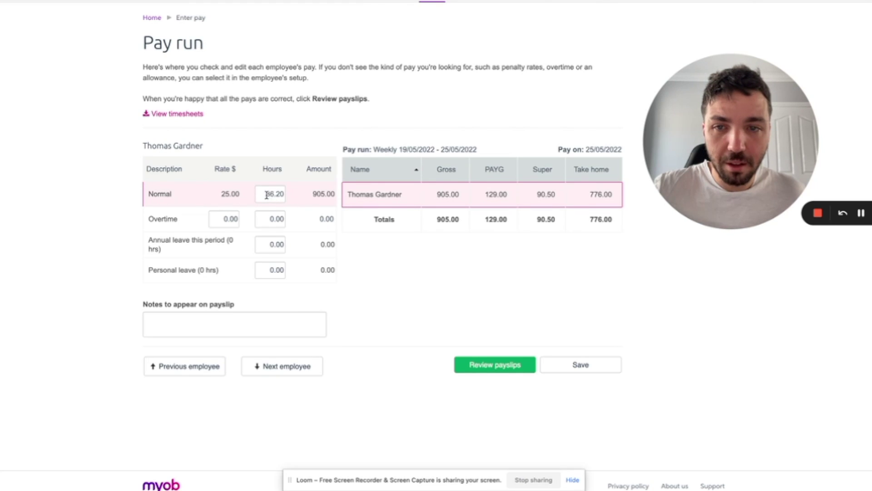
left_click_drag(266, 195, 295, 196)
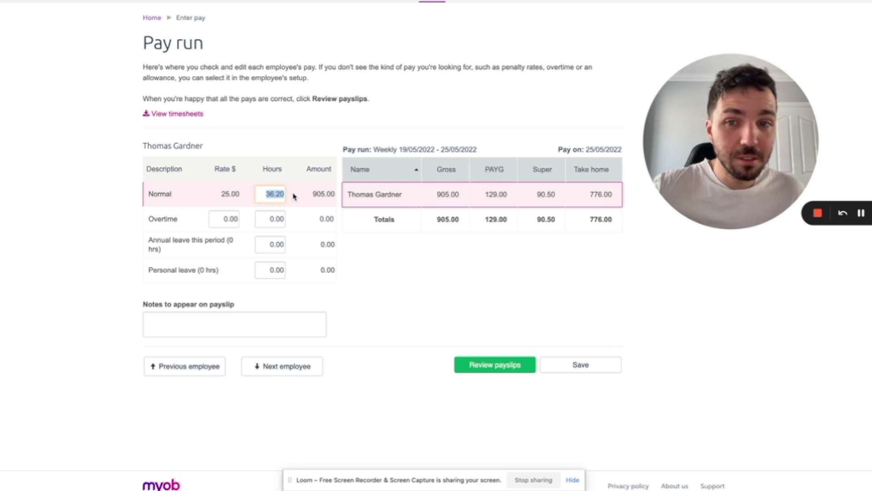
left_click(315, 139)
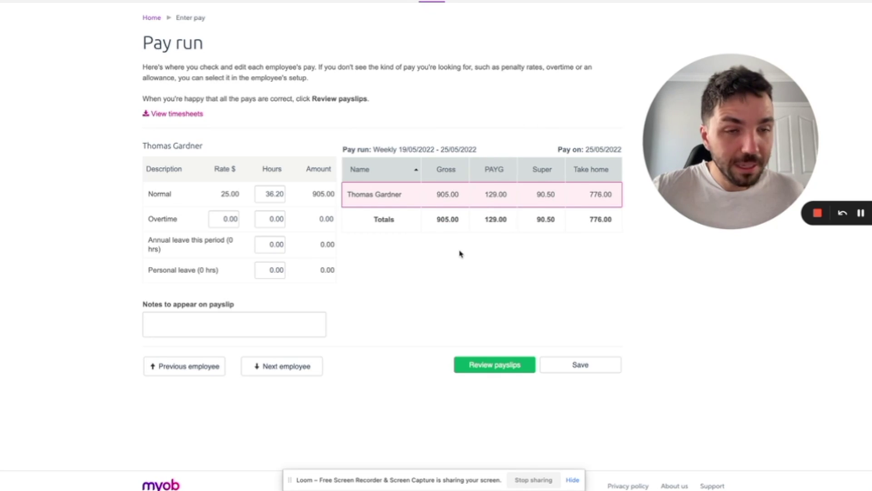
key("Tab")
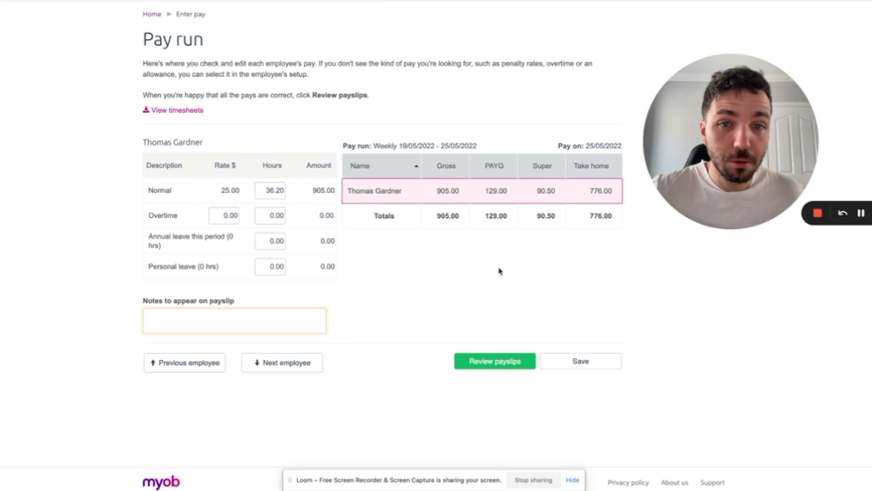
double_click(450, 216)
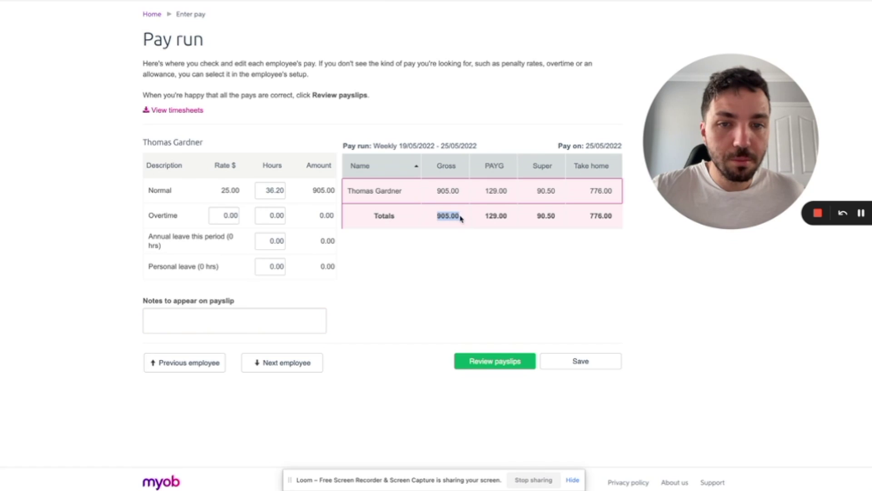
scroll(454, 216, "up", 1)
double_click(496, 230)
double_click(546, 232)
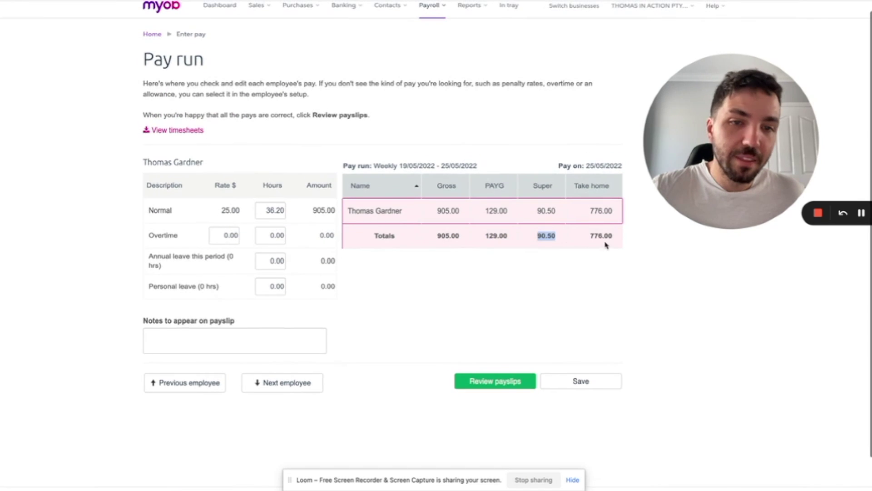
left_click(606, 236)
scroll(579, 231, "down", 1)
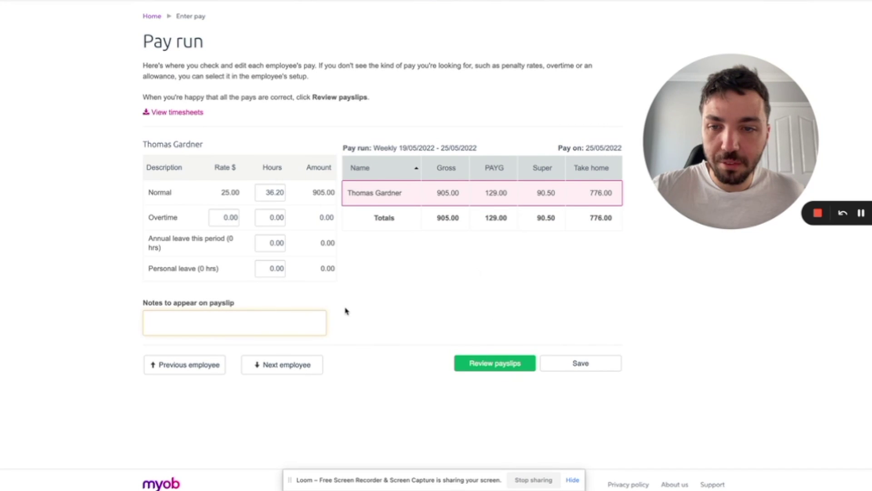
Review the payslip, checking the header, year-to-date gross and 776.00 take home pay.
left_click(495, 363)
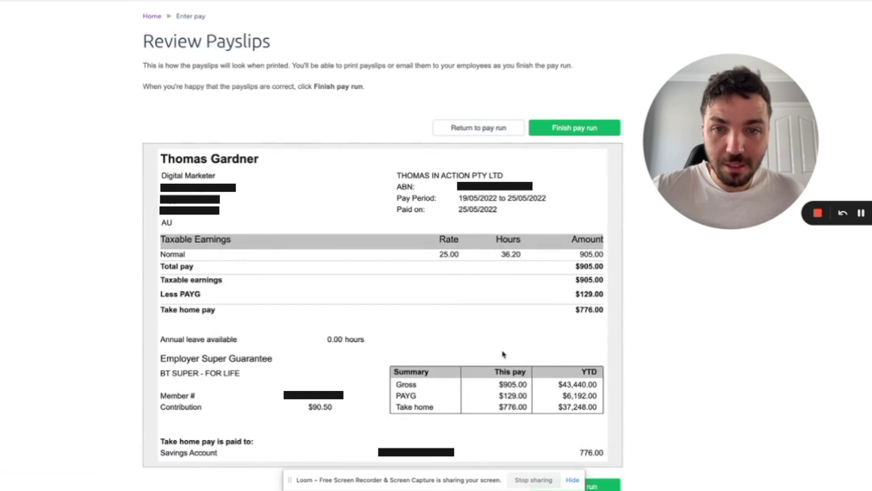
scroll(488, 296, "down", 3)
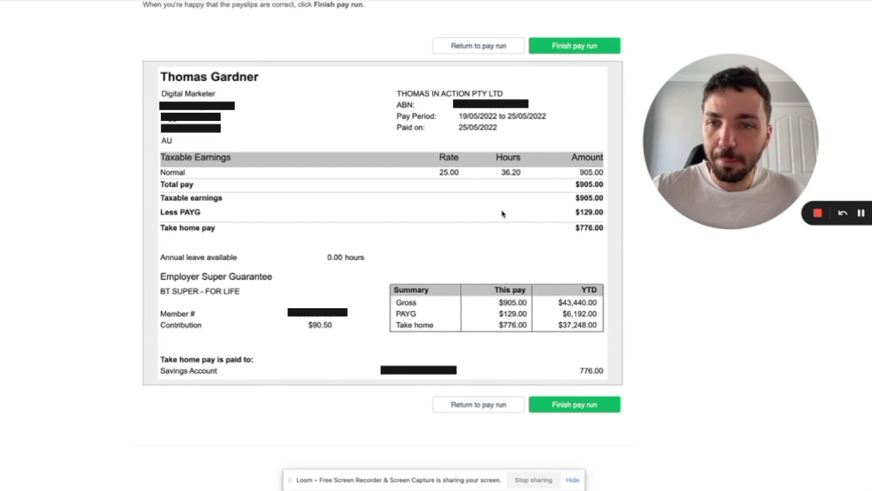
left_click_drag(230, 160, 156, 128)
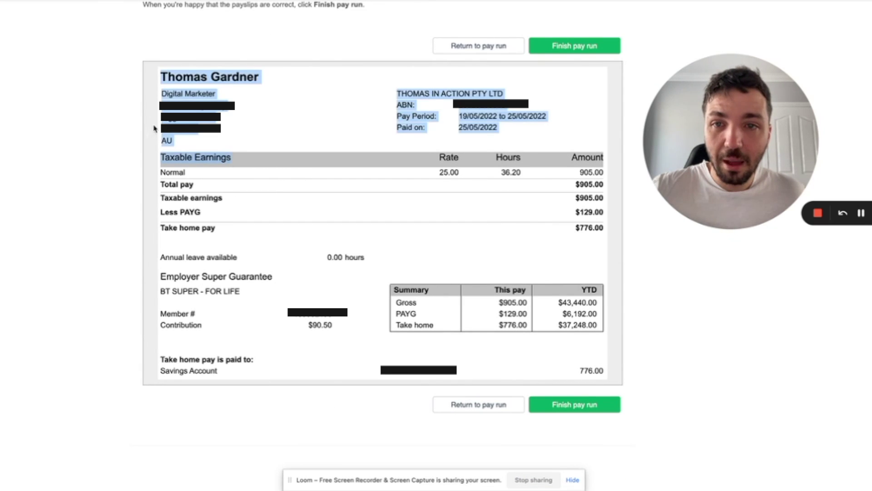
left_click(240, 140)
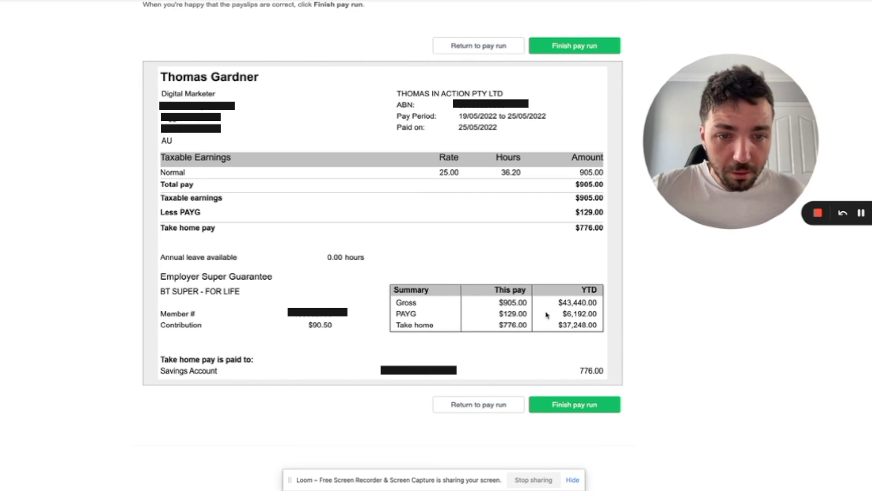
left_click_drag(567, 302, 603, 307)
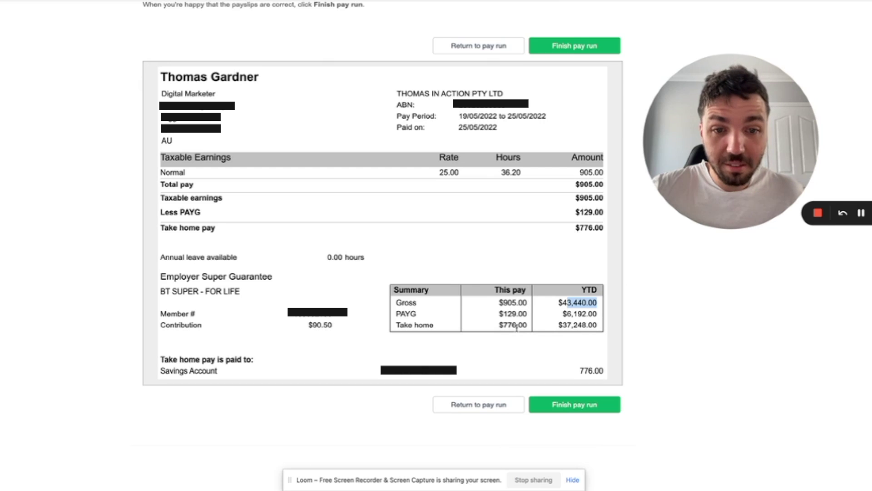
left_click_drag(581, 324, 499, 324)
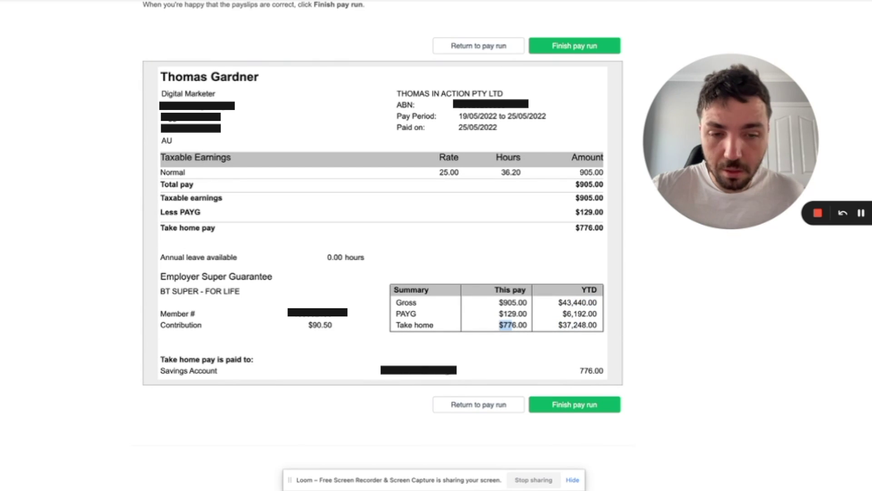
Finish the pay run and check the summary's period start and 25/05/2022 pay-on date.
left_click(575, 406)
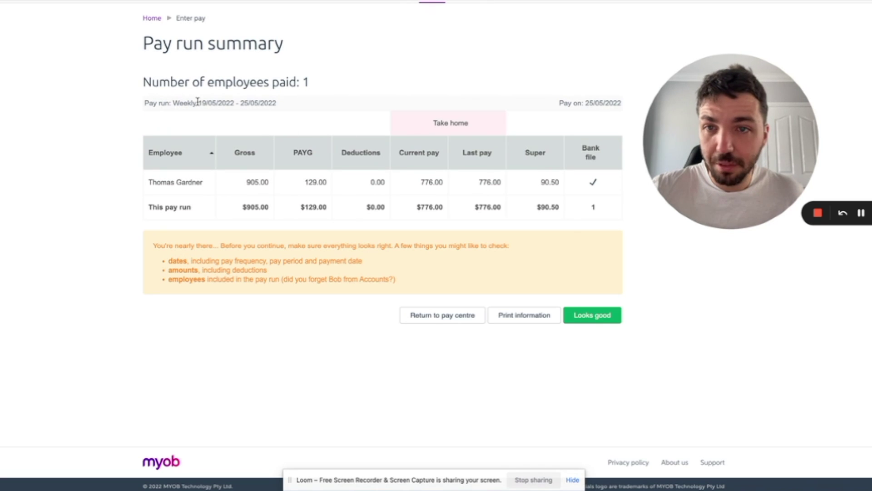
left_click_drag(198, 102, 290, 107)
left_click(588, 103)
left_click_drag(586, 102, 629, 106)
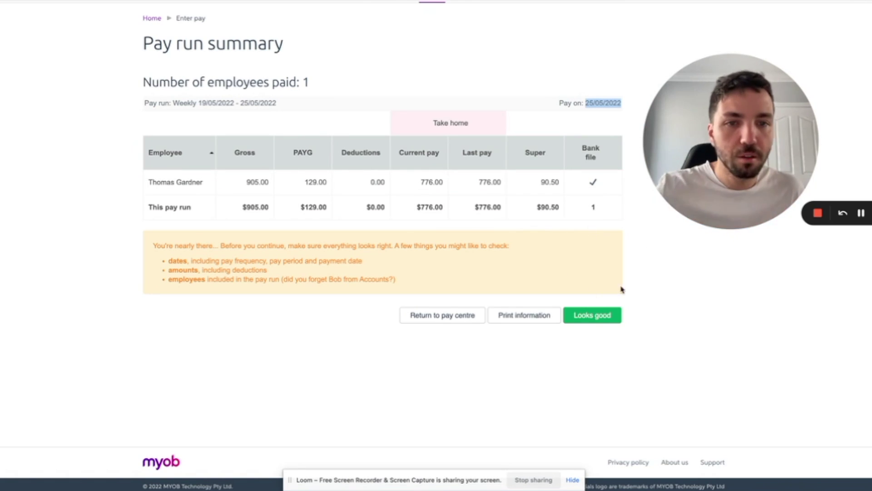
left_click(592, 315)
left_click(317, 197)
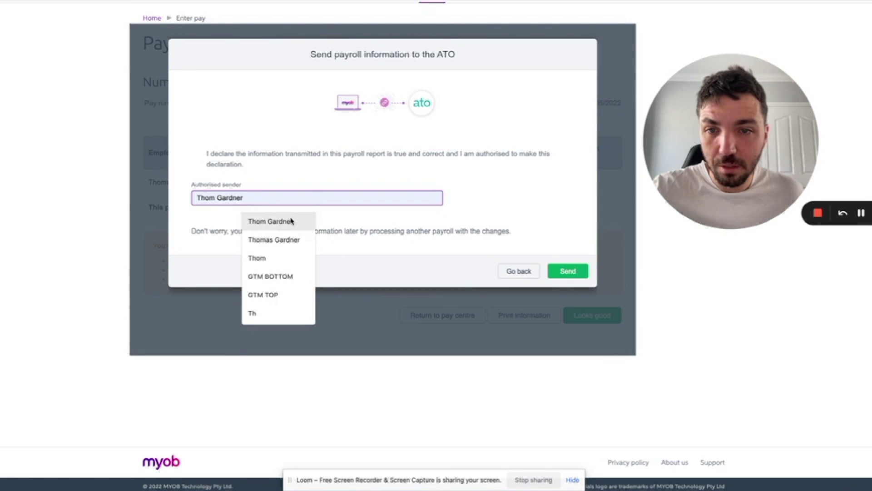
left_click(271, 220)
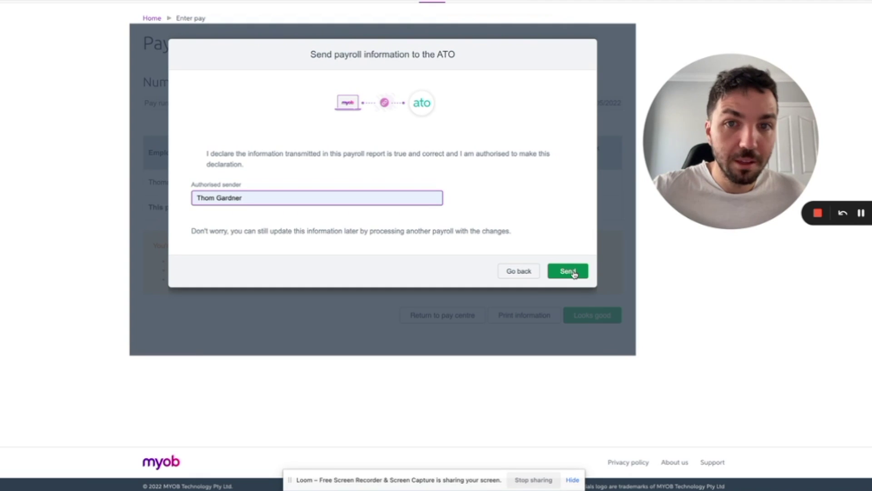
left_click(573, 274)
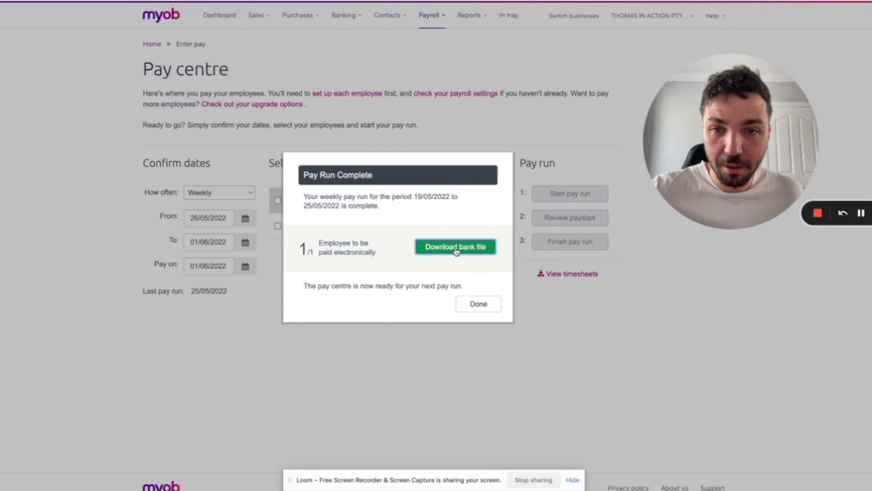
Start the bank file download, cancel the invalid pay date warning, leaving the pay centre at next period 26/05–01/06/2022.
left_click(456, 249)
left_click(431, 273)
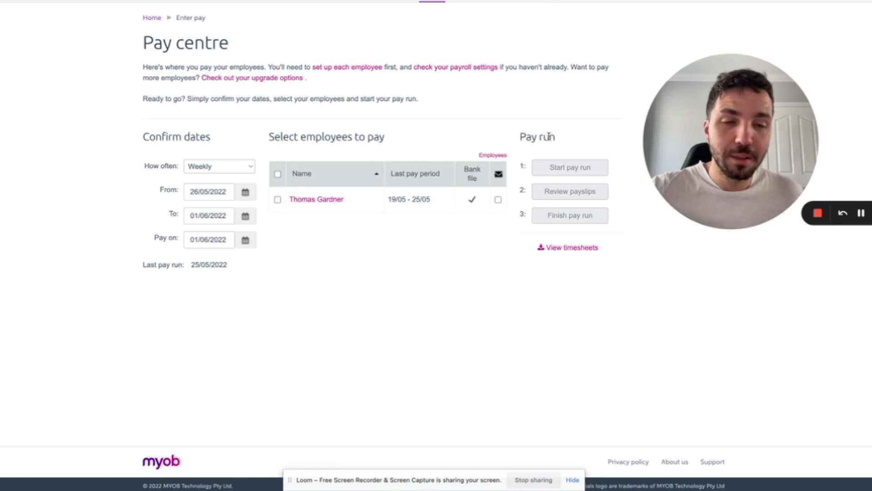
mouse_move(733, 211)
left_mouse_down()
mouse_move(234, 116)
mouse_move(637, 126)
left_mouse_up()
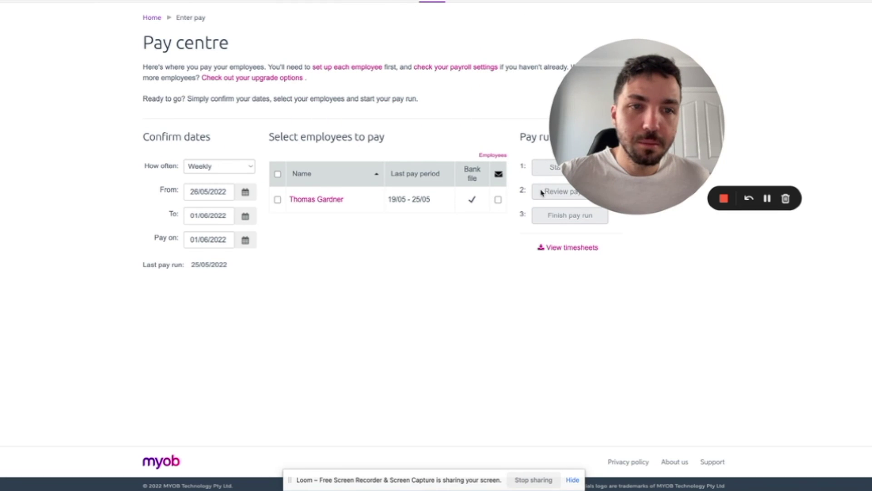